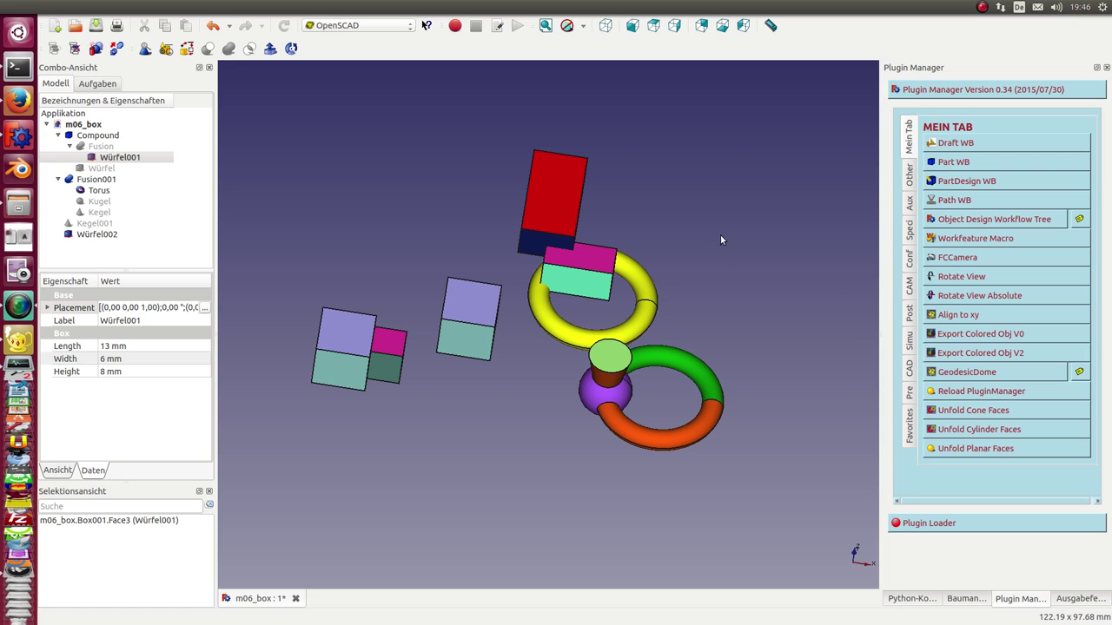
Select the red box Würfel002 and export it with Export Colored Obj V2
middle_drag(468, 470, 548, 436)
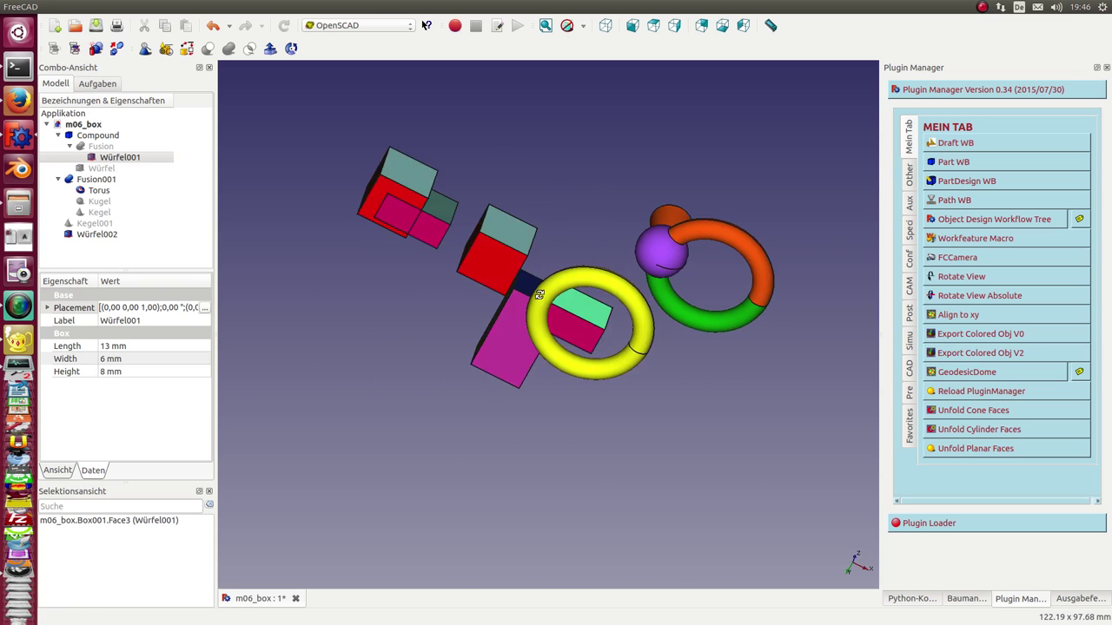
middle_drag(548, 436, 493, 489)
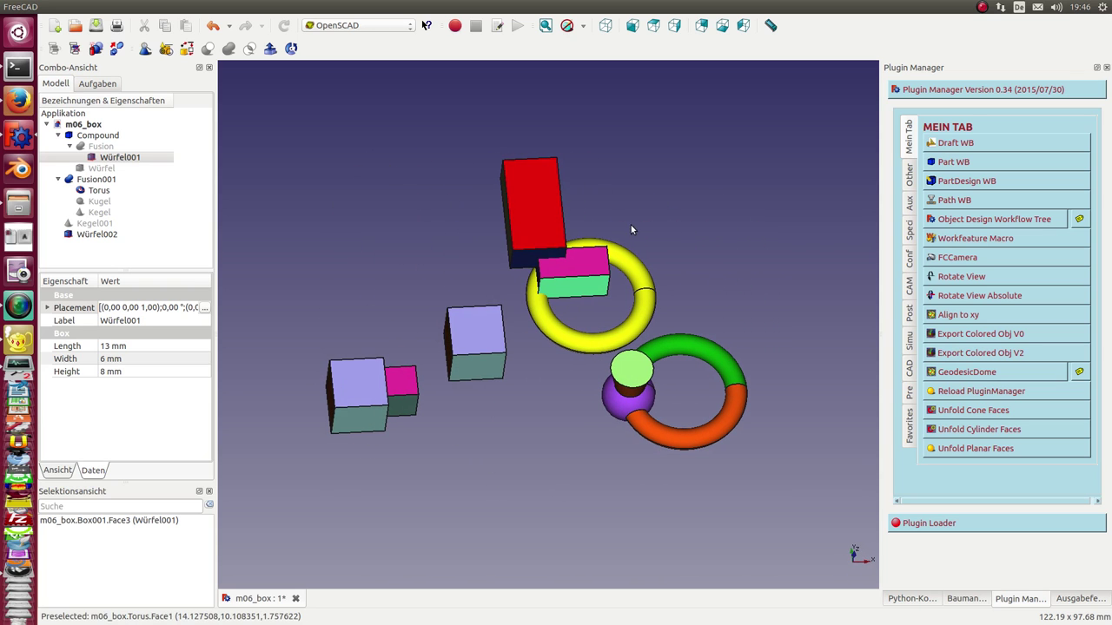
click(103, 235)
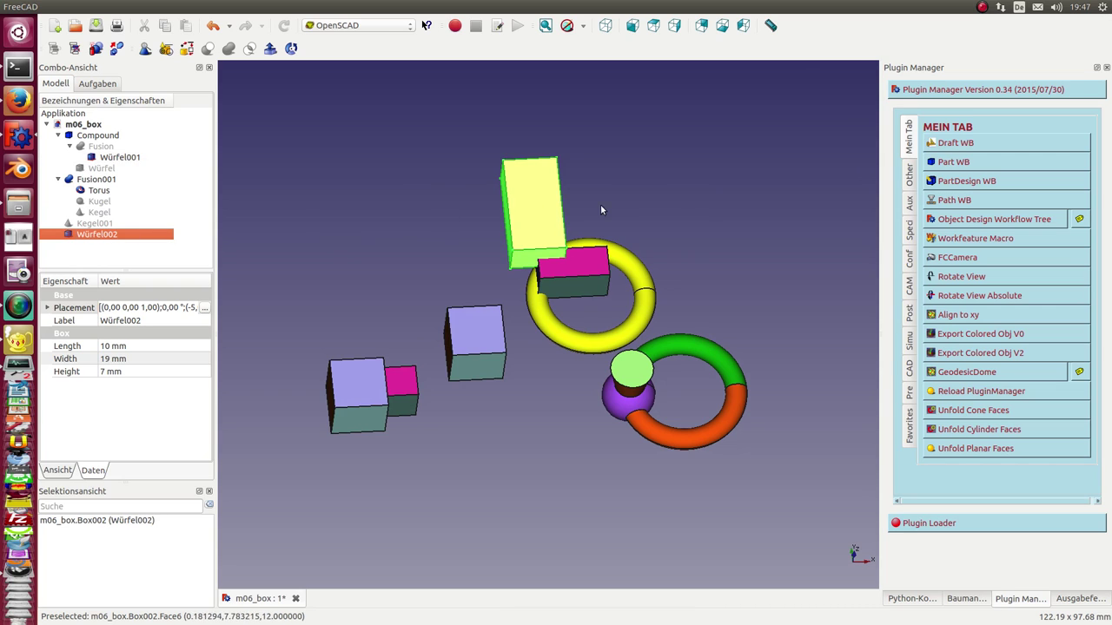
click(978, 354)
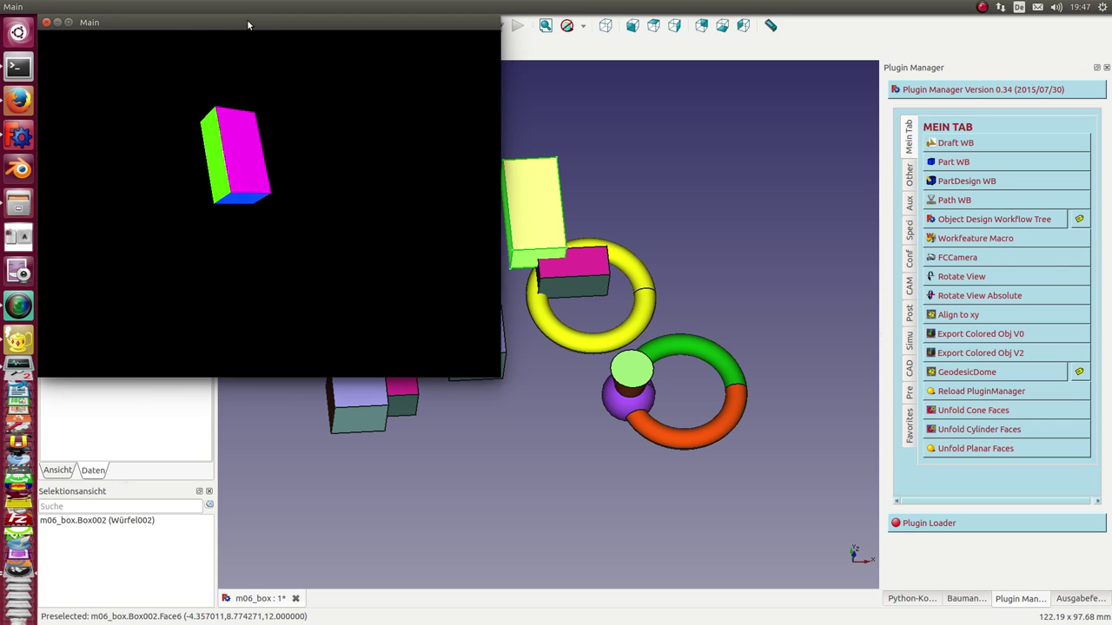
Move the box preview window to the right, clear the scene selection, then close the preview
mouse_move(247, 19)
mouse_down()
mouse_move(539, 97)
mouse_move(773, 135)
mouse_up()
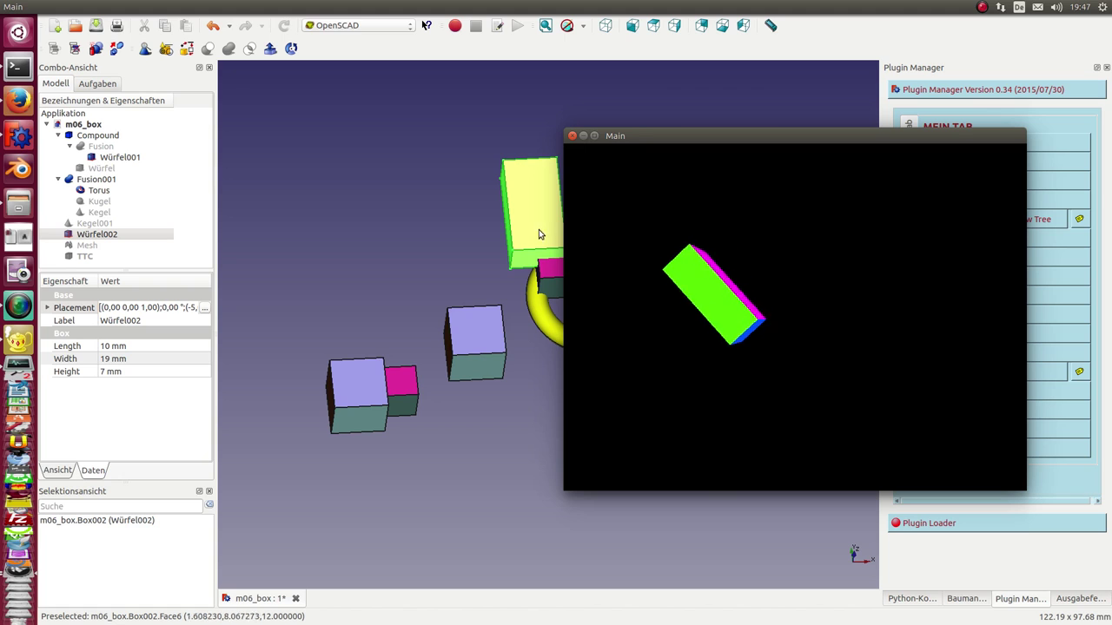
click(382, 235)
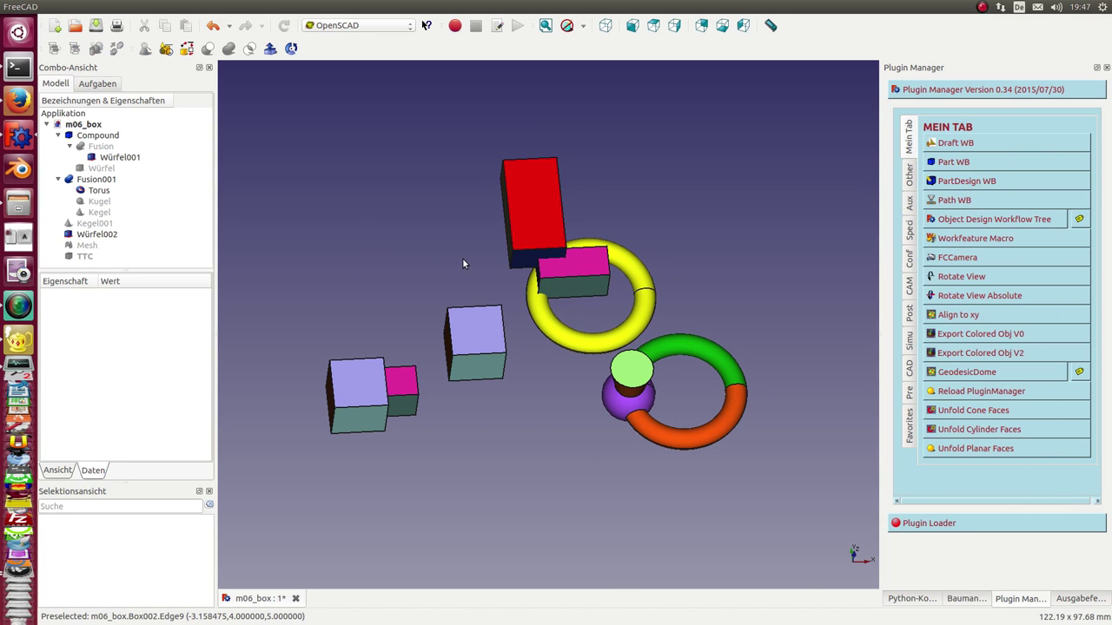
key(alt+Tab)
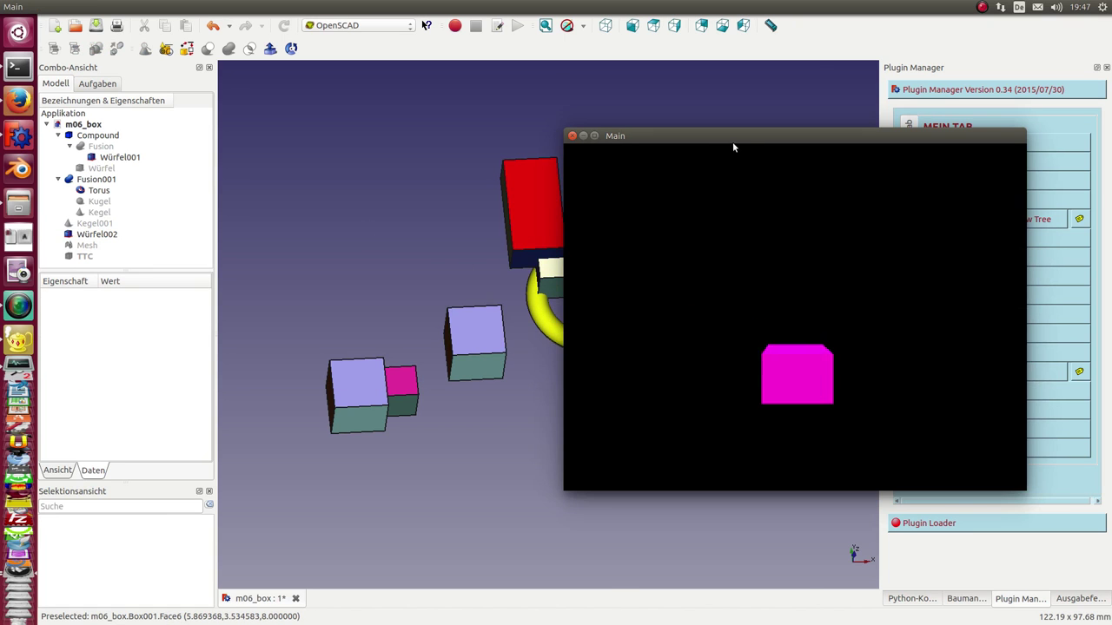
mouse_move(733, 147)
mouse_down()
mouse_move(677, 129)
mouse_move(742, 146)
mouse_up()
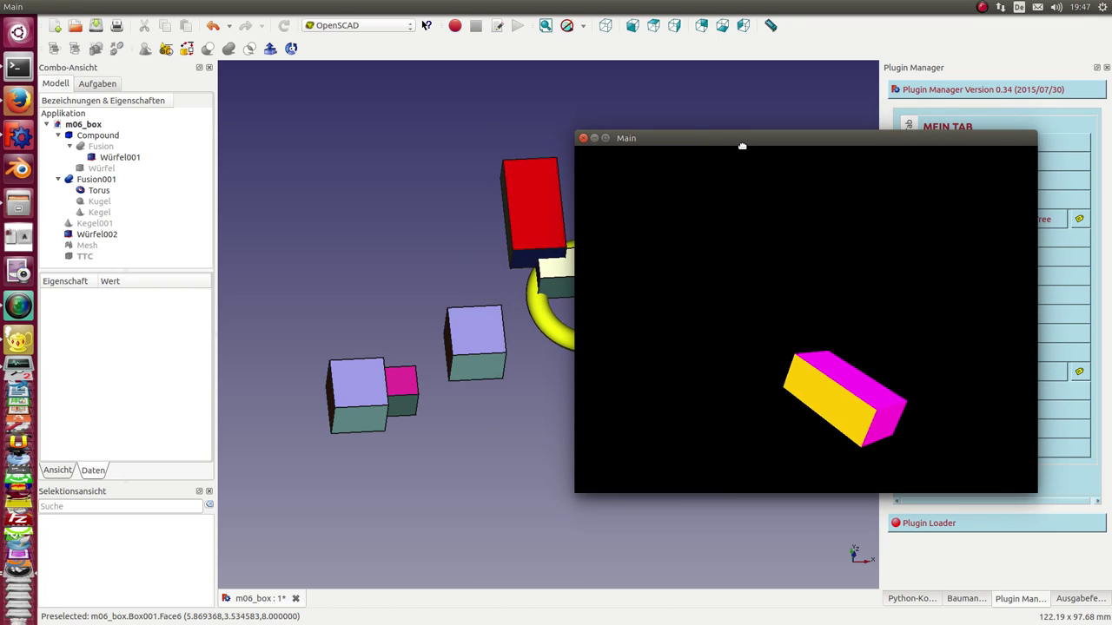
key(alt+Tab)
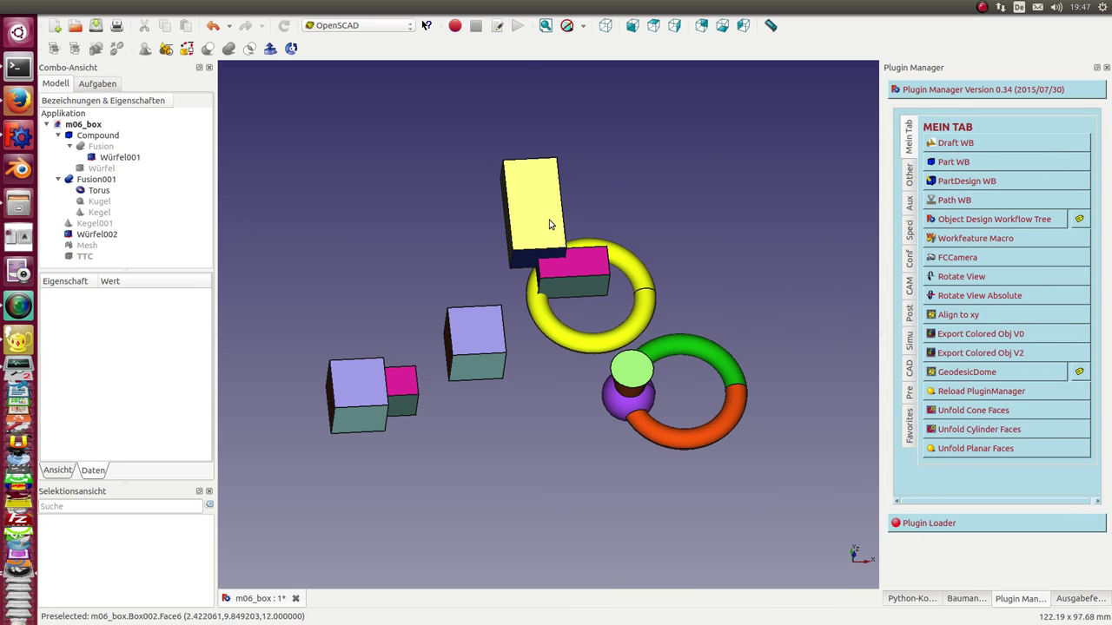
Orbit around the TTC mesh on the red box to see its triangles, then reset to isometric view
click(85, 257)
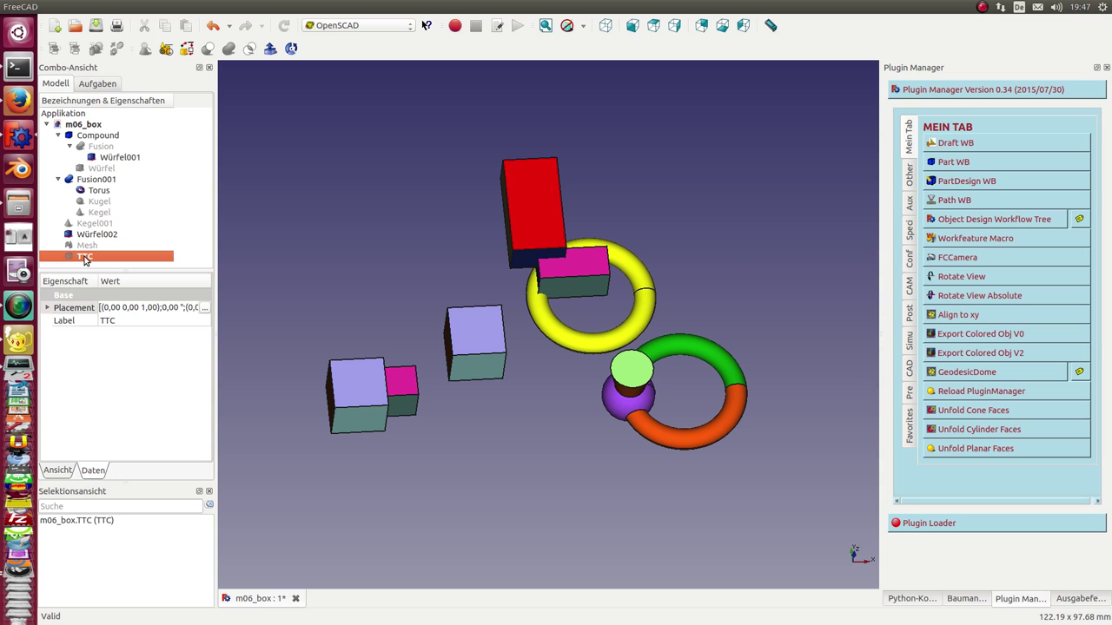
mouse_move(356, 209)
middle_down()
mouse_move(619, 279)
mouse_move(388, 212)
middle_up()
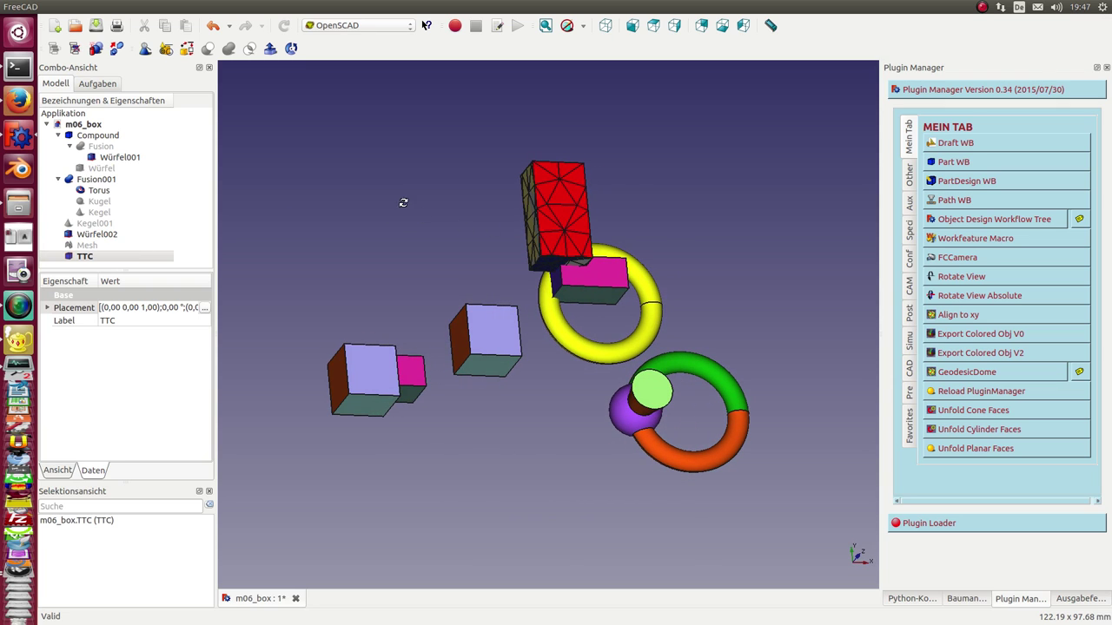
middle_drag(403, 203, 434, 222)
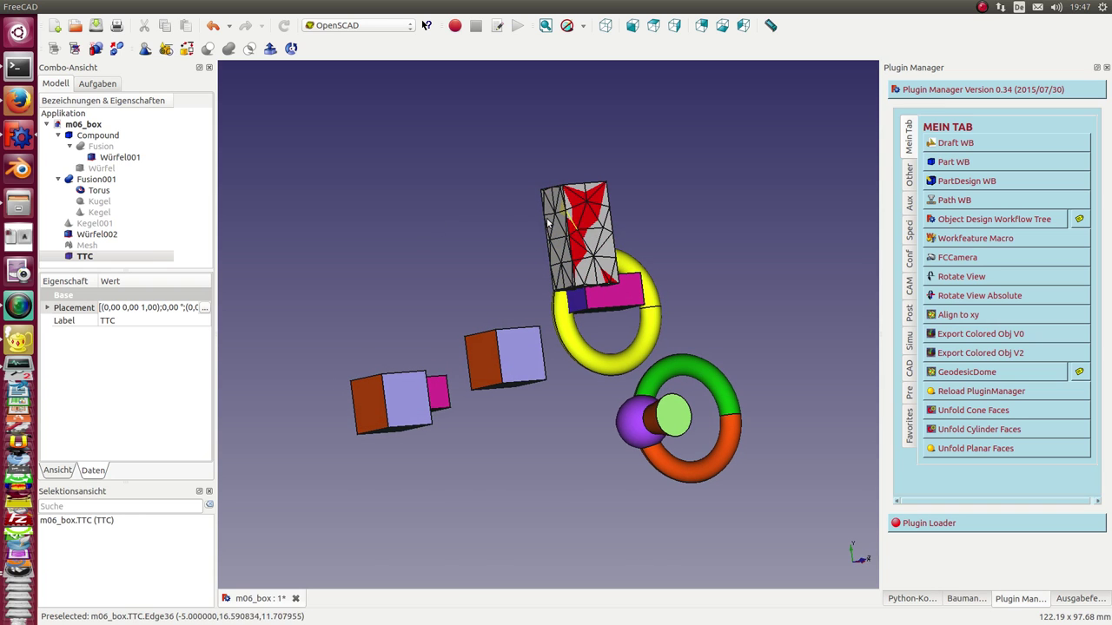
middle_drag(471, 222, 449, 229)
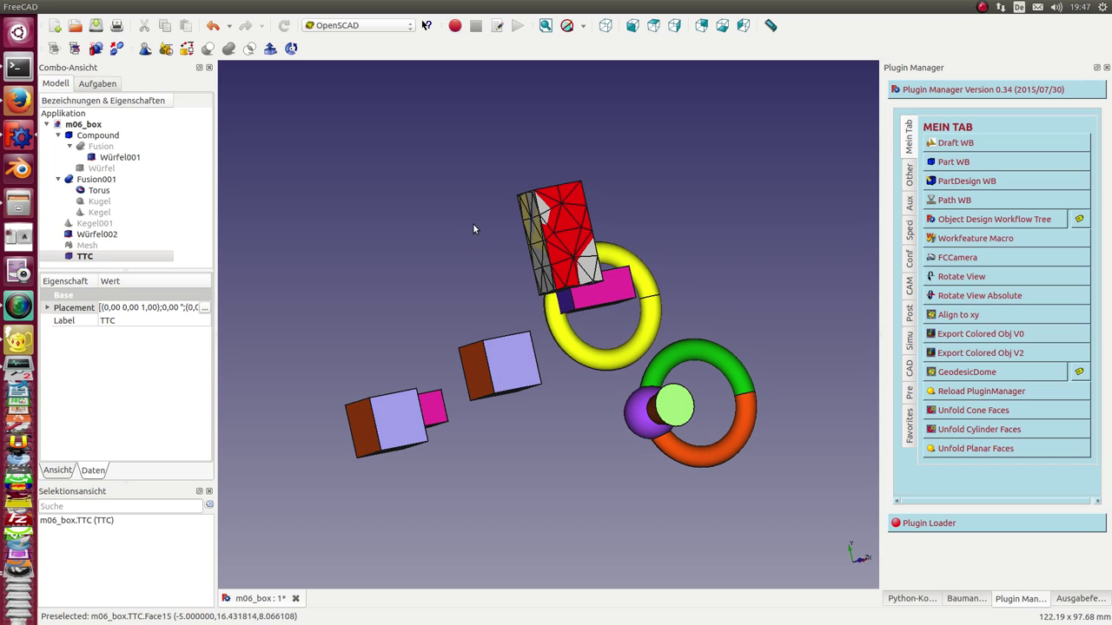
click(109, 258)
key(0)
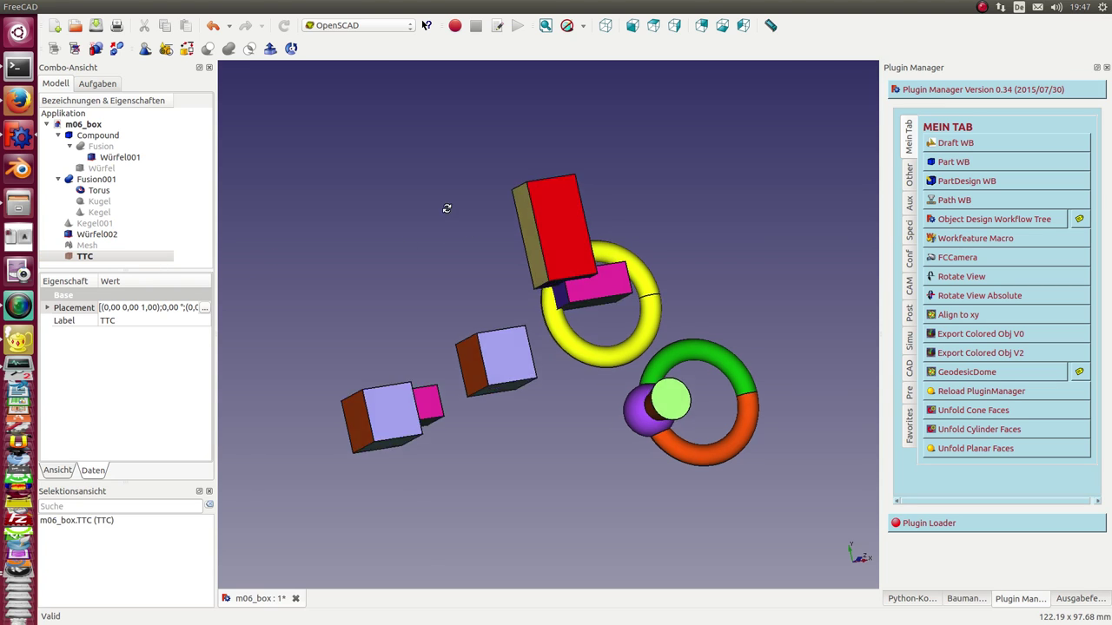
Export the yellow Torus with Export Colored Obj V2 and move its preview window
click(97, 235)
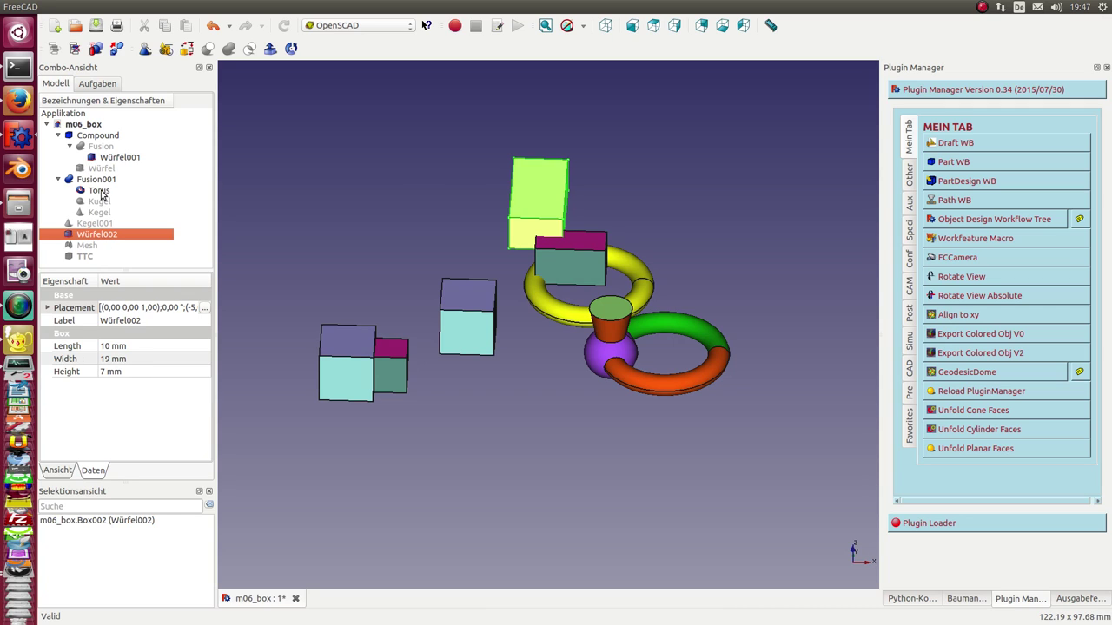
click(101, 192)
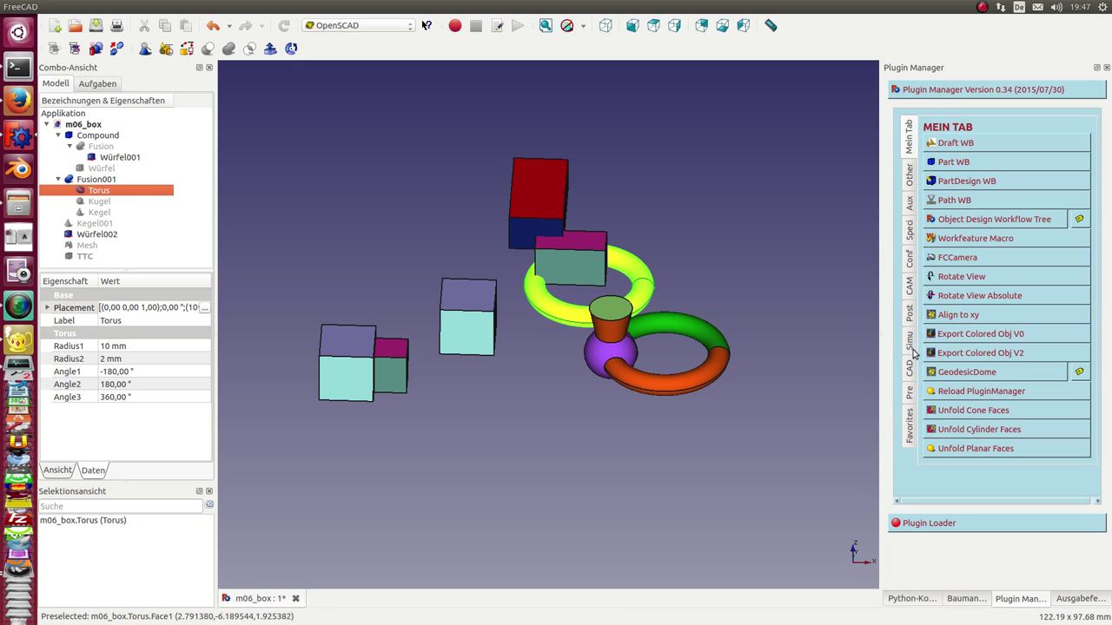
click(959, 354)
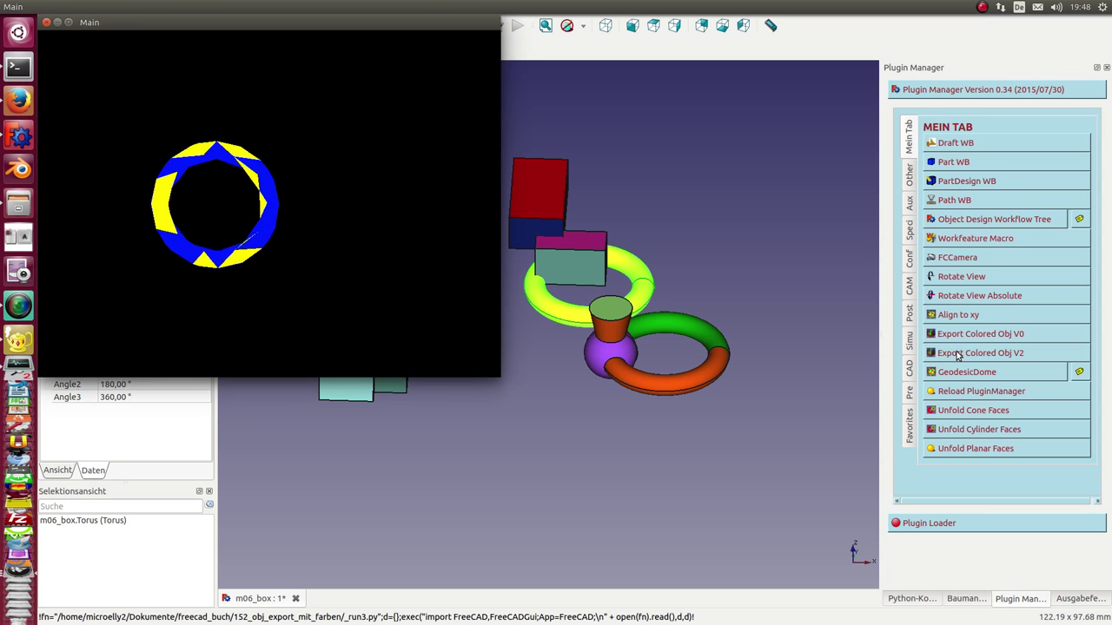
mouse_move(175, 24)
mouse_down()
mouse_move(525, 160)
mouse_move(1108, 165)
mouse_up()
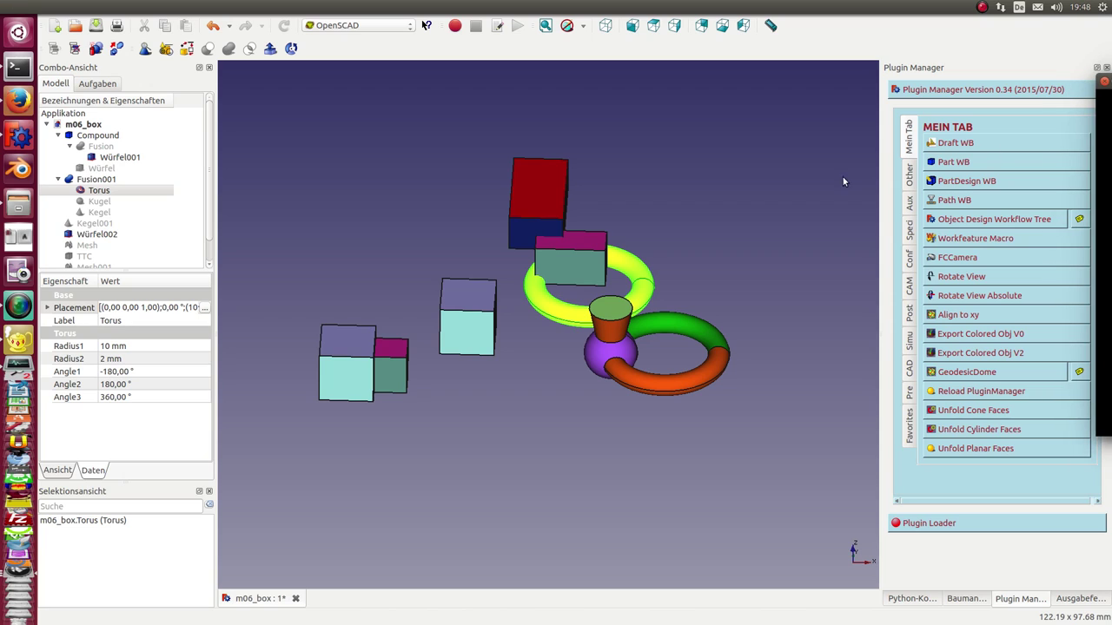
Show the Fusion and export it with Export Colored Obj V2, moving the preview aside
click(101, 147)
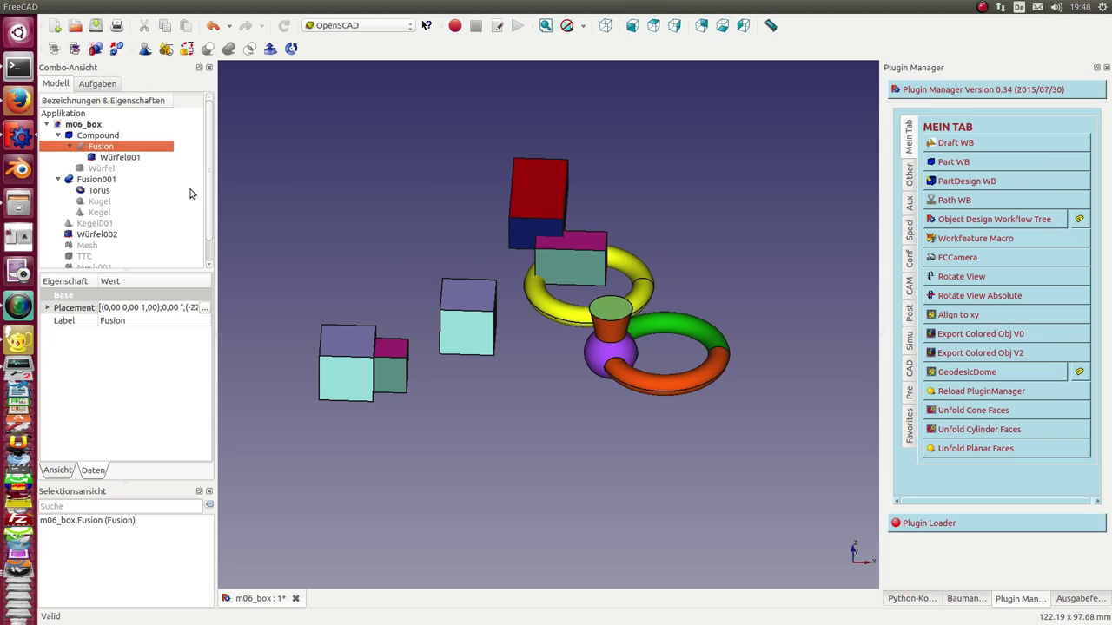
key(space)
click(426, 281)
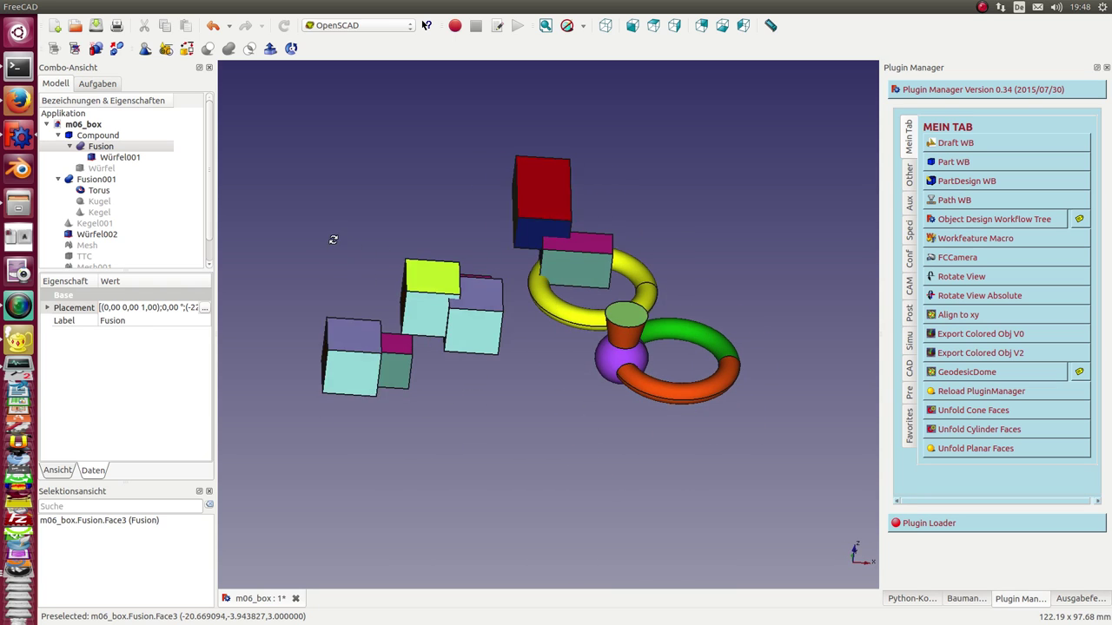
click(962, 352)
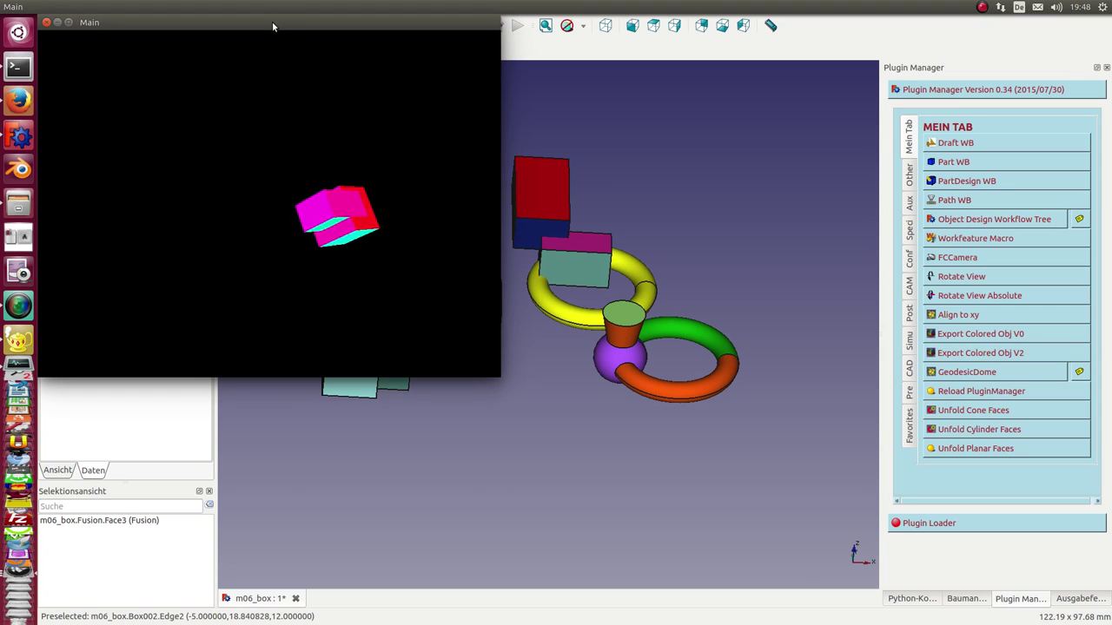
drag(229, 26, 573, 82)
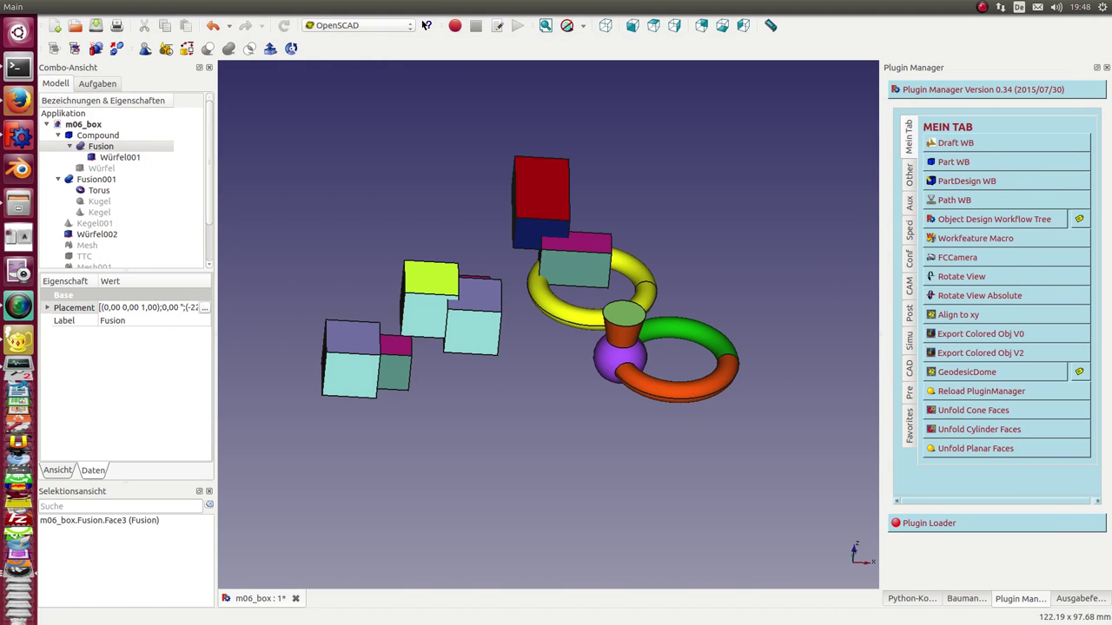
Hide the Fusion from the 3D view and select the Compound
click(107, 148)
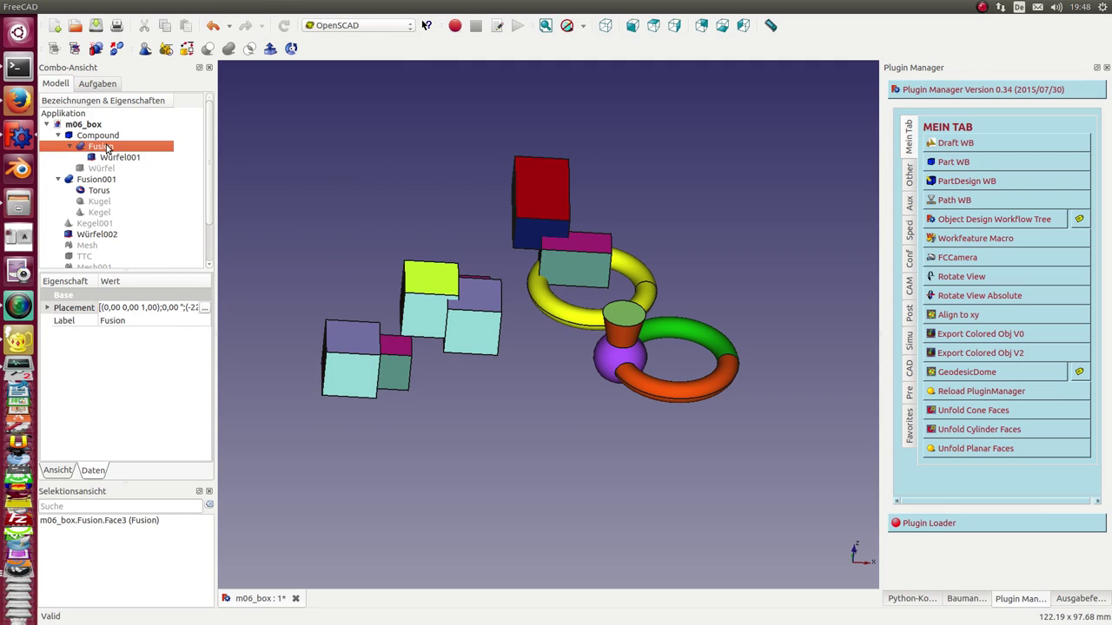
key(space)
click(97, 136)
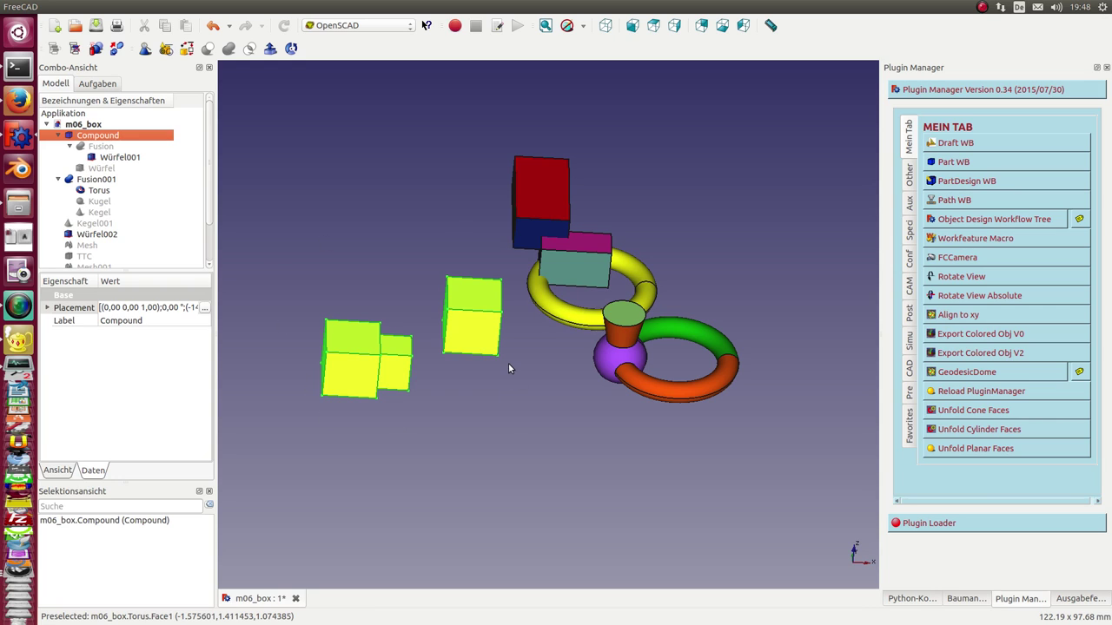
Export the Compound's cubes with Export Colored Obj V2 and move the black preview aside
click(955, 359)
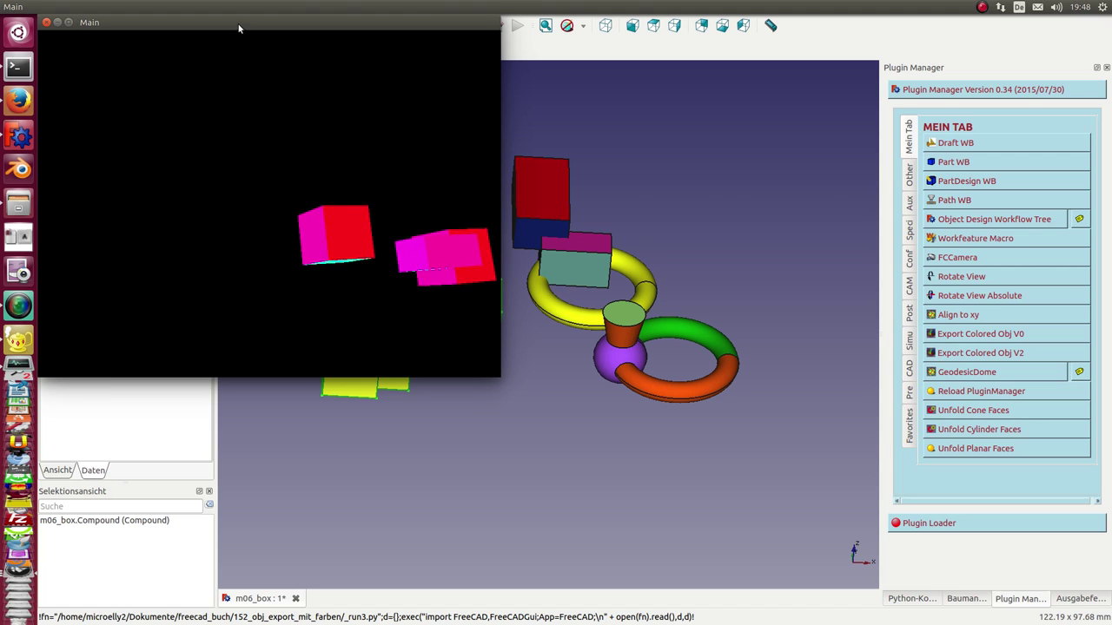
drag(239, 29, 549, 98)
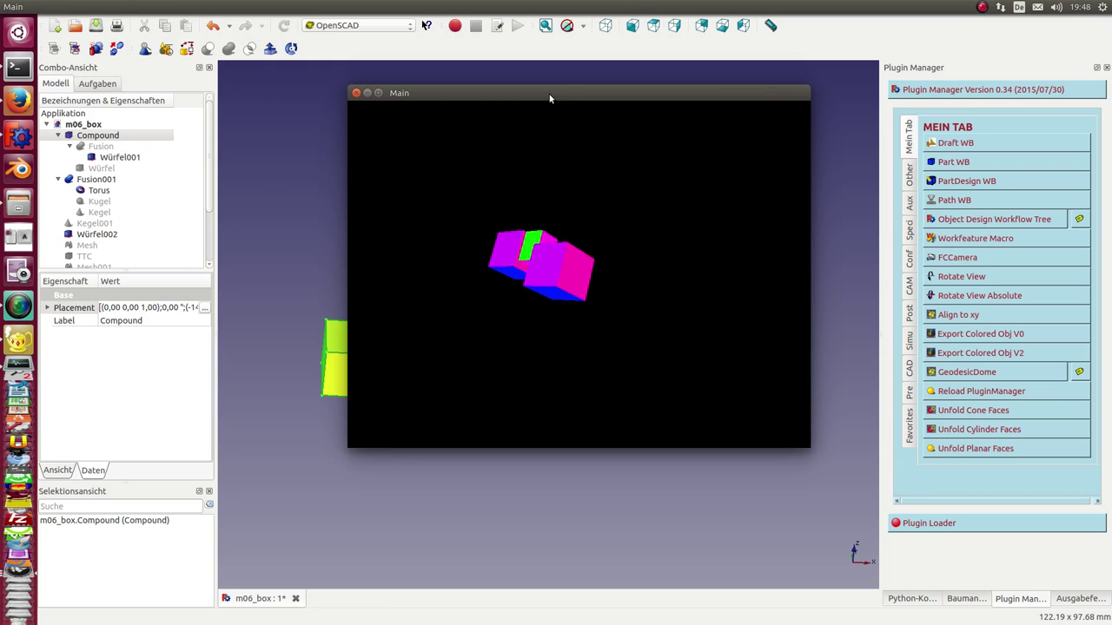
drag(453, 89, 1111, 128)
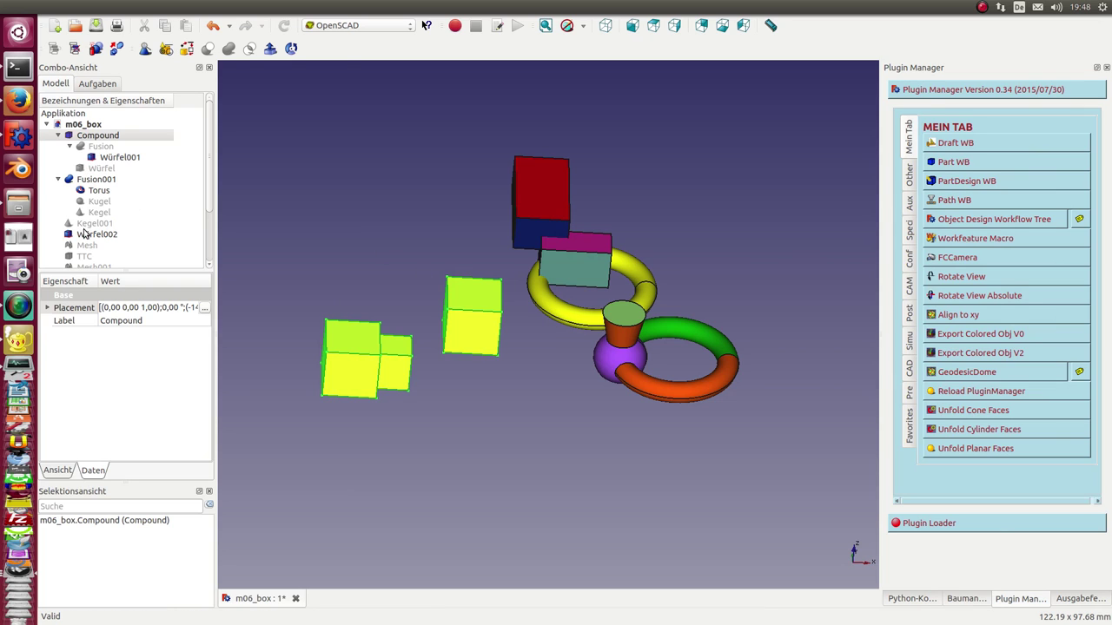
Export Fusion001's tori and sphere with Export Colored Obj V2, check the preview, then deselect and reorient
click(94, 181)
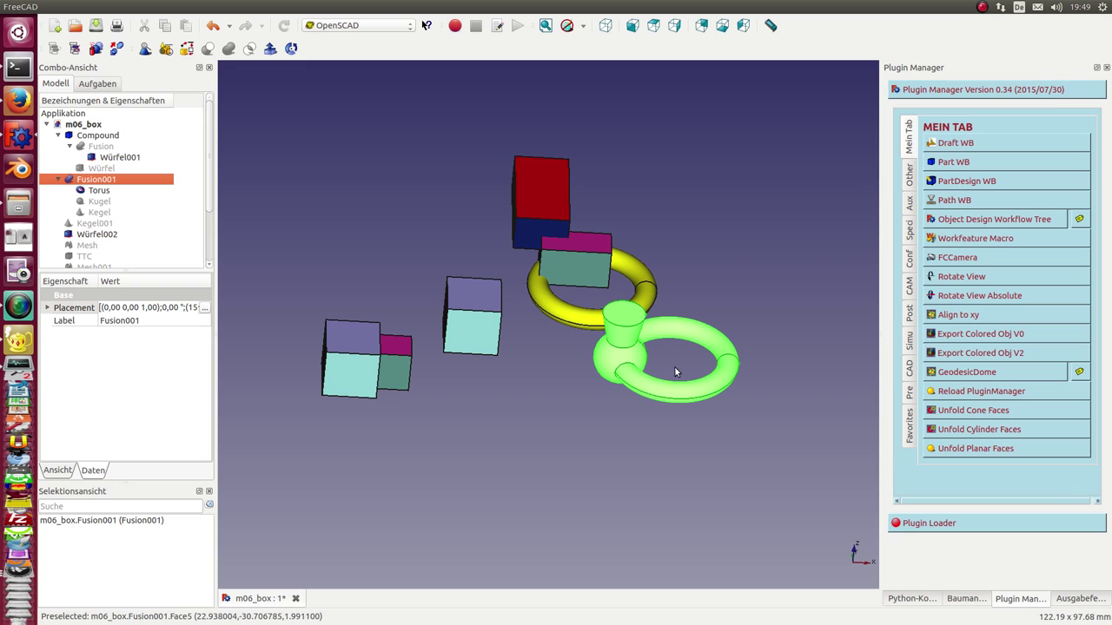
mouse_move(782, 426)
middle_down()
mouse_move(675, 384)
mouse_move(614, 338)
middle_up()
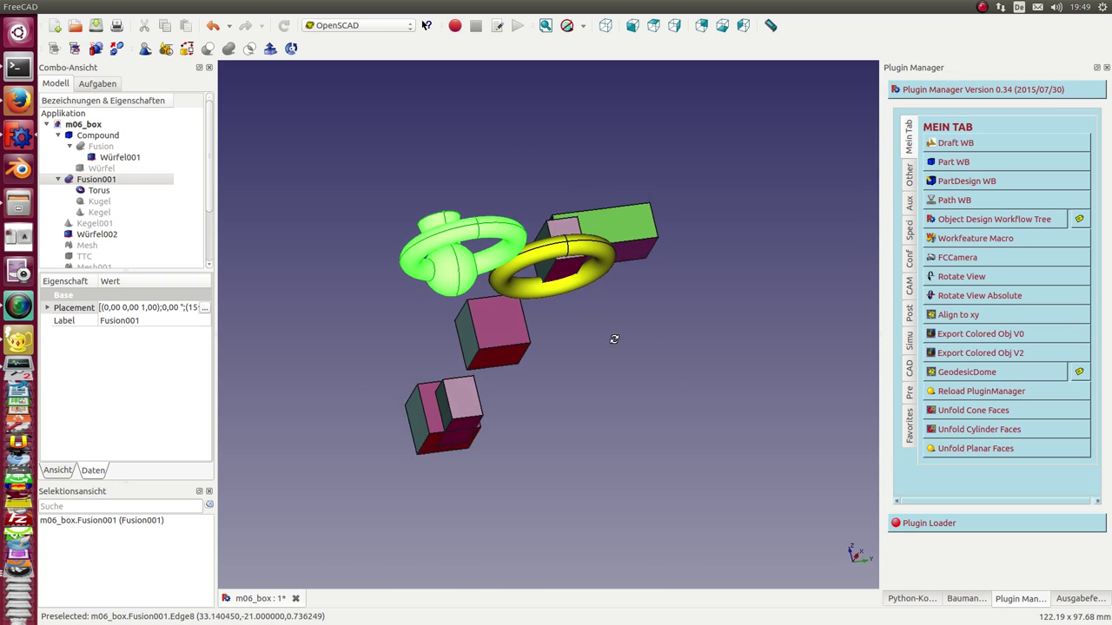
click(953, 355)
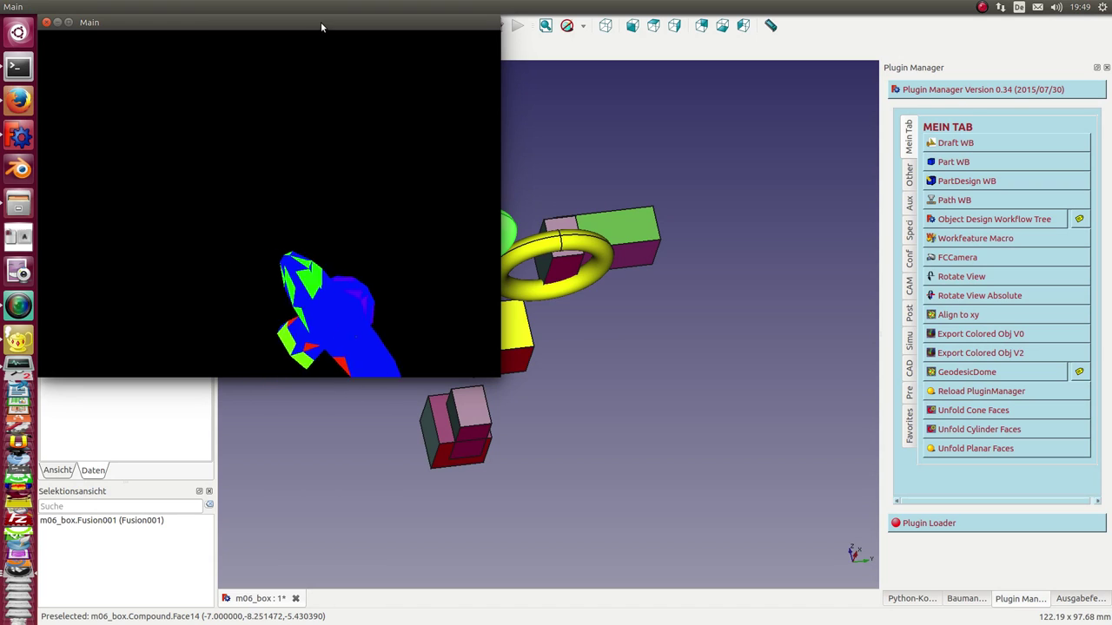
drag(321, 22, 527, 132)
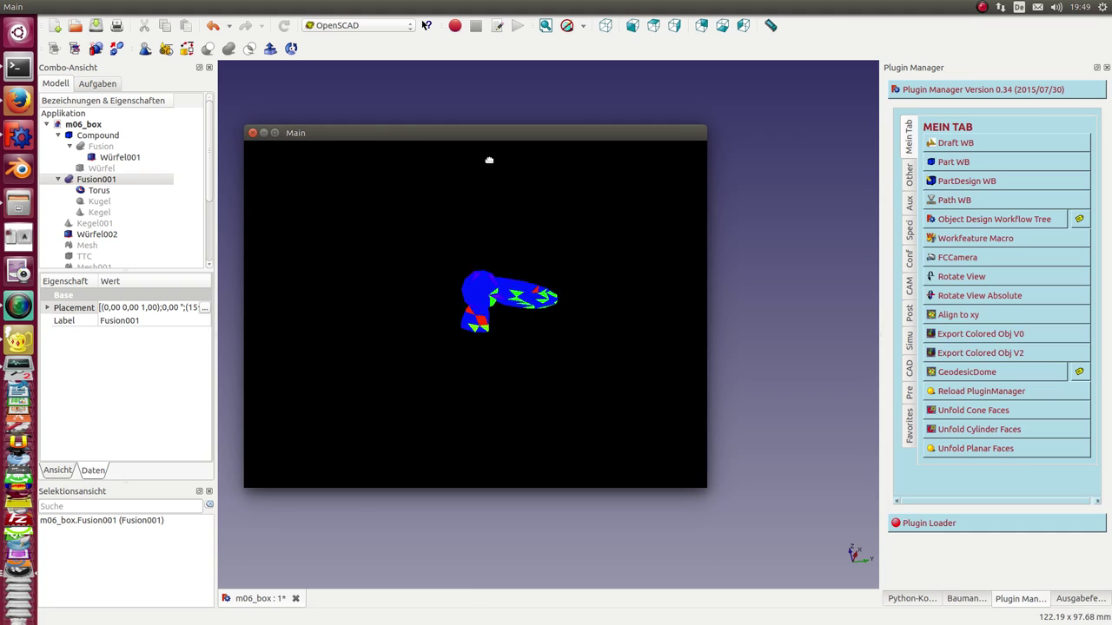
key(Escape)
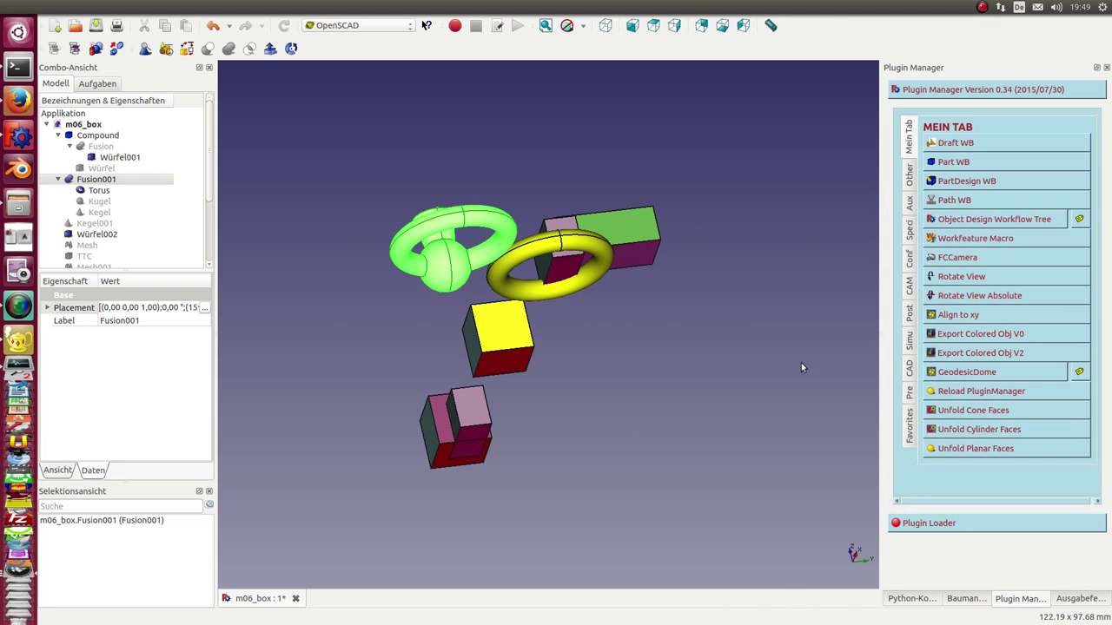
click(638, 386)
middle_drag(578, 354, 509, 273)
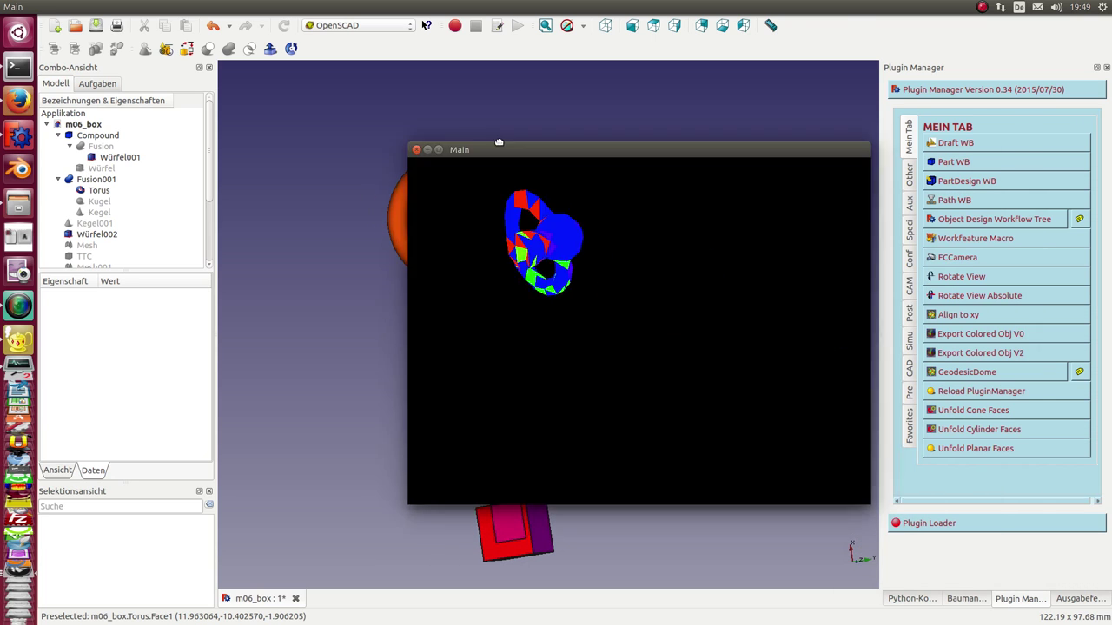
Lay out the previews: fused tori top-left, cube group top-right, single cube lower-left, torus middle, yellow box lower-right
mouse_move(556, 150)
mouse_down()
mouse_move(183, 36)
mouse_move(199, 34)
mouse_up()
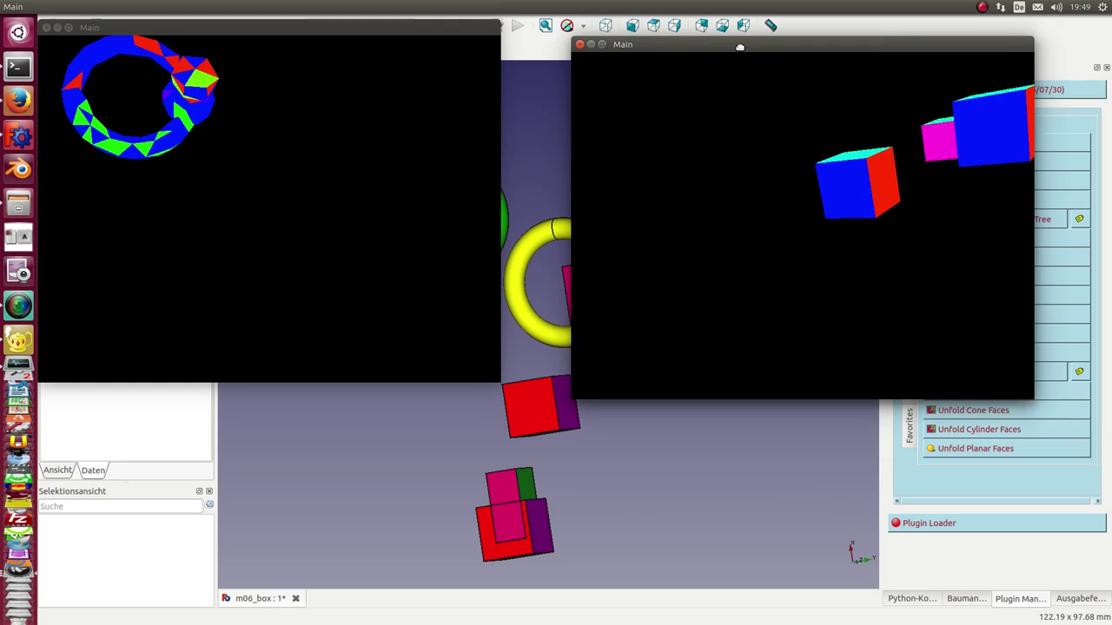
mouse_move(740, 43)
mouse_down()
mouse_move(732, 35)
mouse_move(860, 32)
mouse_move(884, 51)
mouse_up()
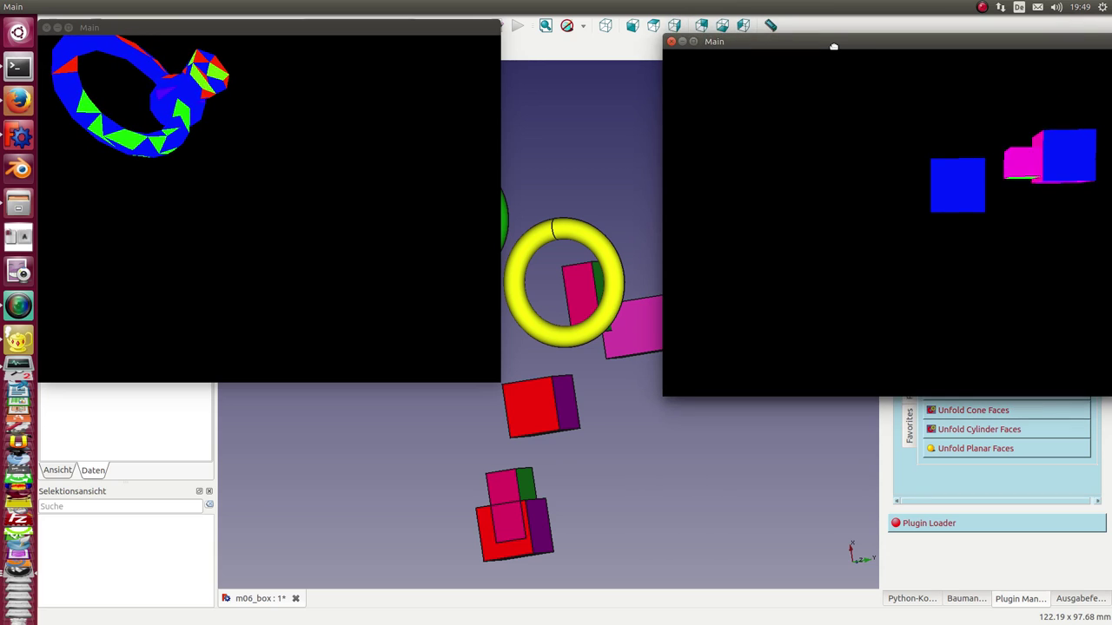
drag(578, 231, 273, 240)
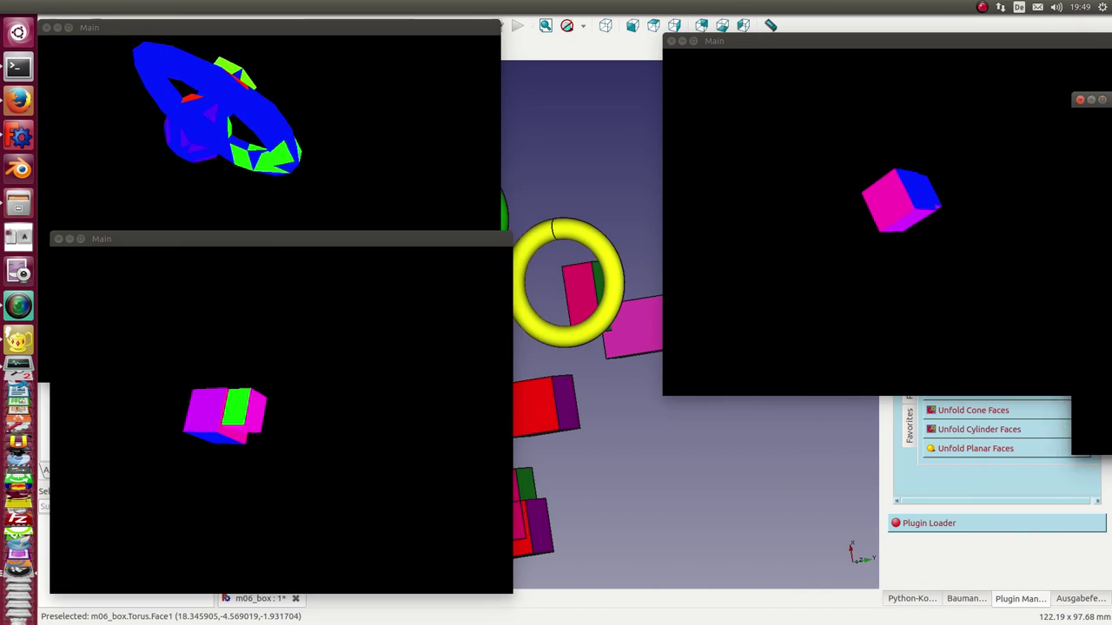
mouse_move(876, 273)
mouse_down()
mouse_move(507, 268)
mouse_move(474, 223)
mouse_up()
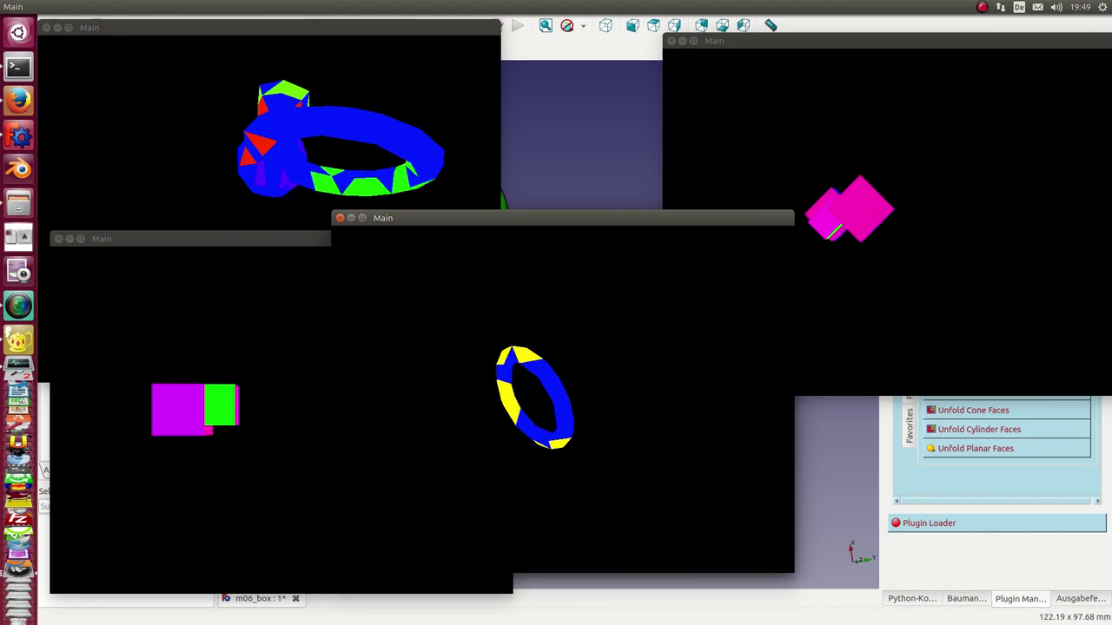
drag(1063, 315, 744, 314)
drag(743, 288, 745, 285)
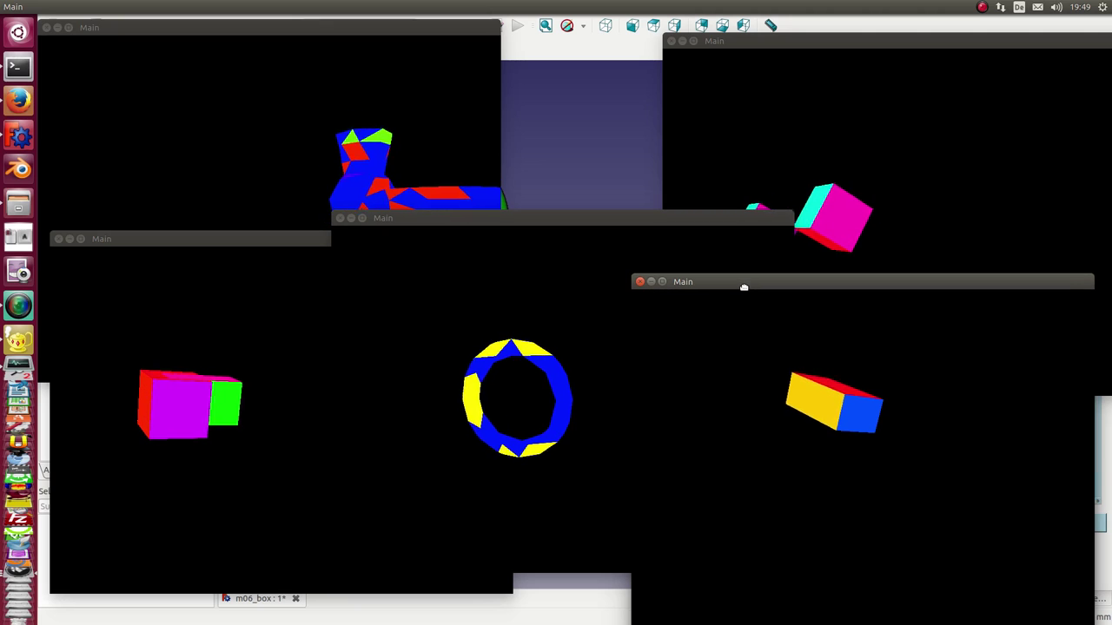